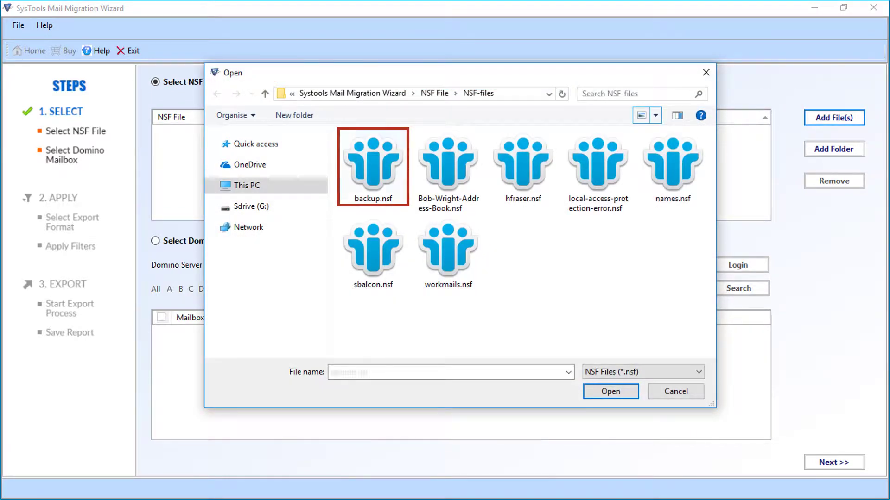
# Step: Add backup.nsf, the address book file and a third mailbox NSF file to the migration list
pyautogui.click(373, 167)
pyautogui.keyDown('ctrl'); pyautogui.click(448, 171); pyautogui.keyUp('ctrl')
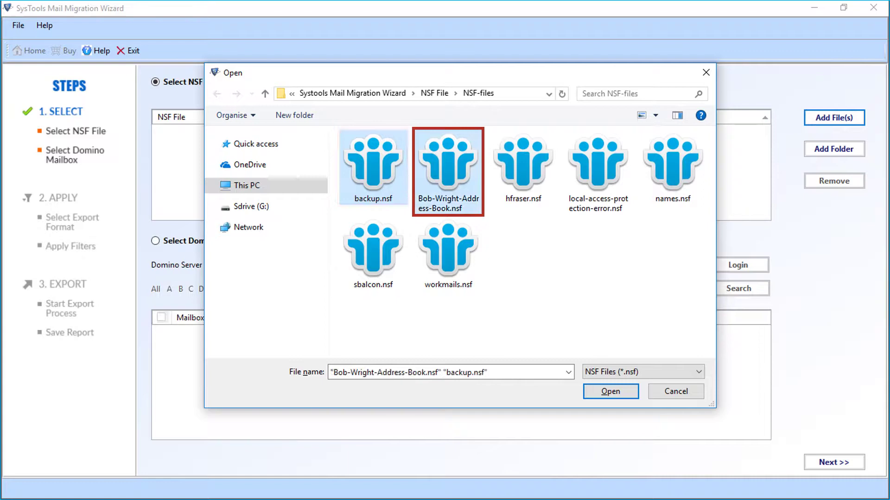
pyautogui.keyDown('ctrl'); pyautogui.click(523, 167); pyautogui.keyUp('ctrl')
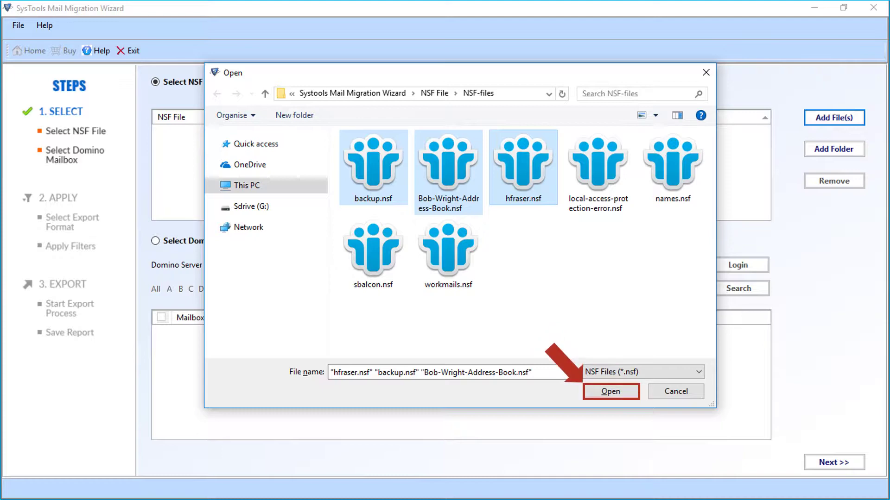
pyautogui.click(611, 392)
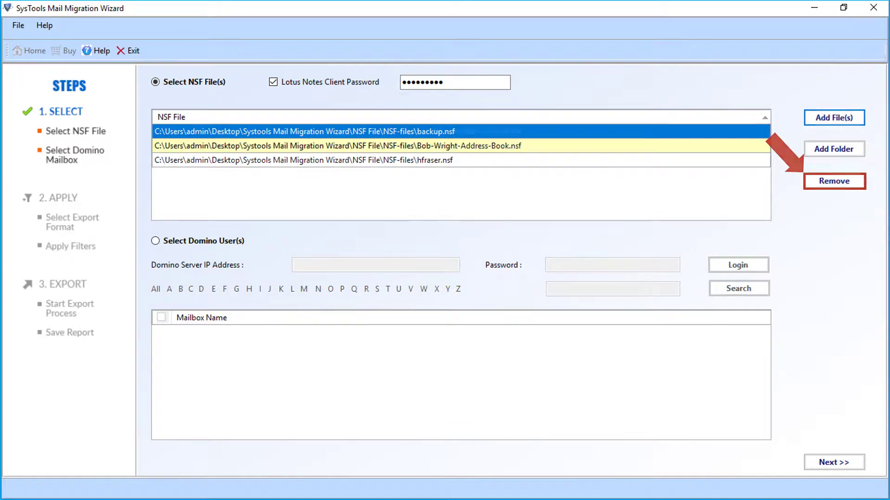
# Step: Remove the three individually added NSF files from the list
pyautogui.click(833, 181)
pyautogui.click(834, 181)
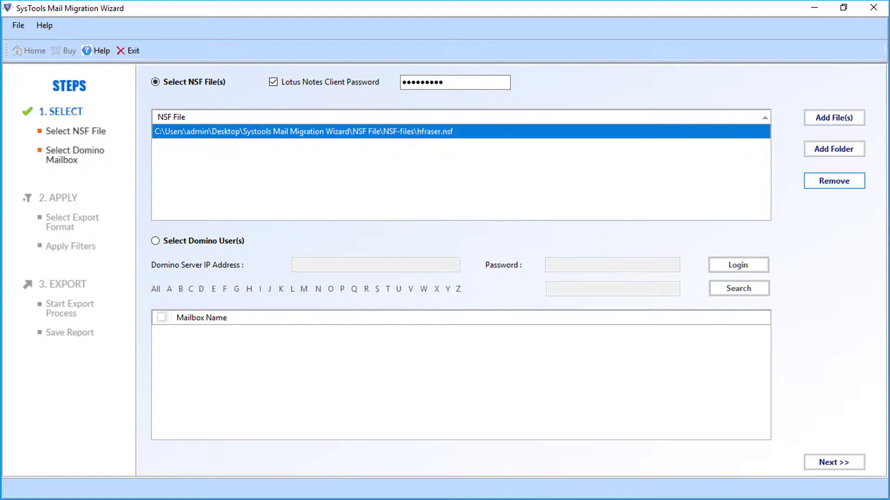
pyautogui.press('Delete')
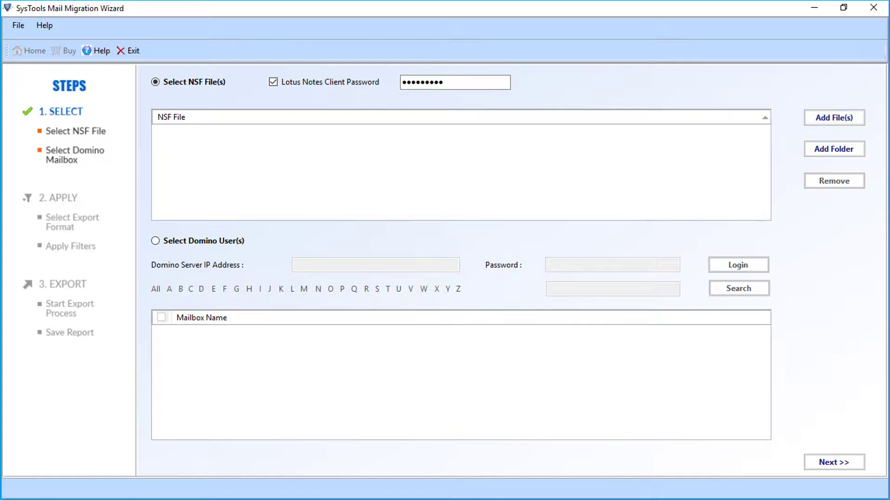
# Step: Add the whole NSF-files folder (seven NSF files) and continue to the export options
pyautogui.click(834, 149)
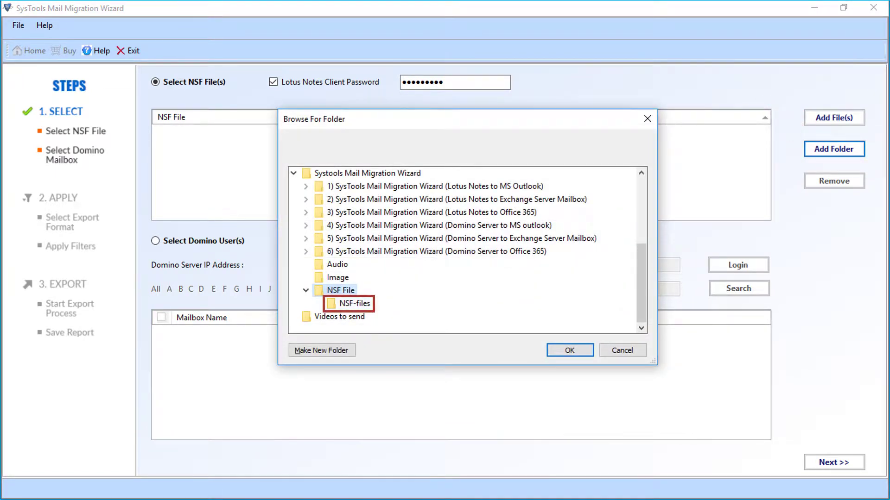
pyautogui.click(355, 304)
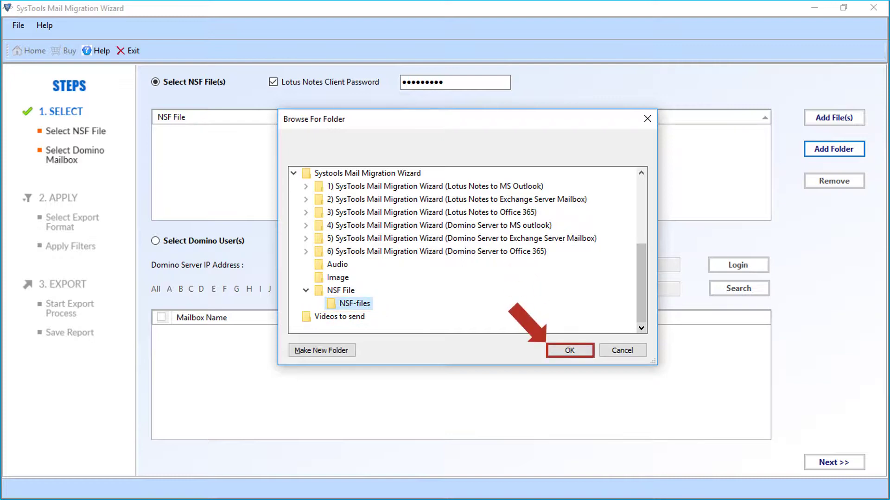
pyautogui.click(569, 350)
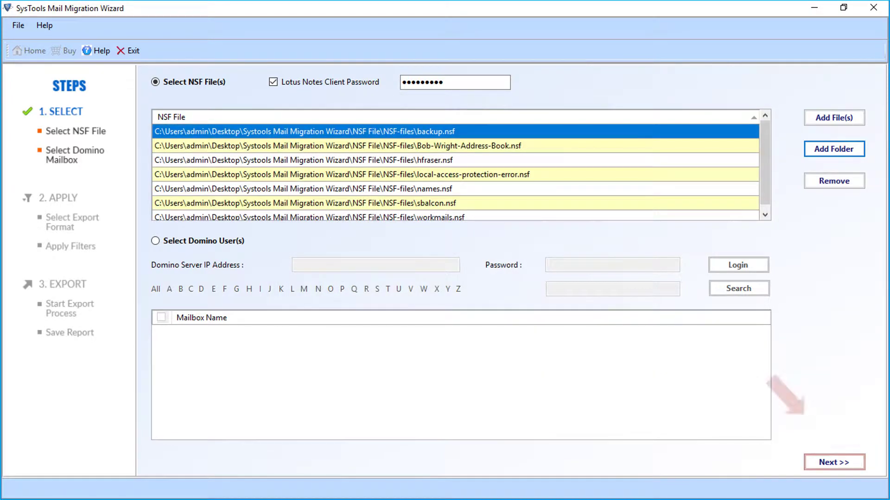
pyautogui.click(834, 462)
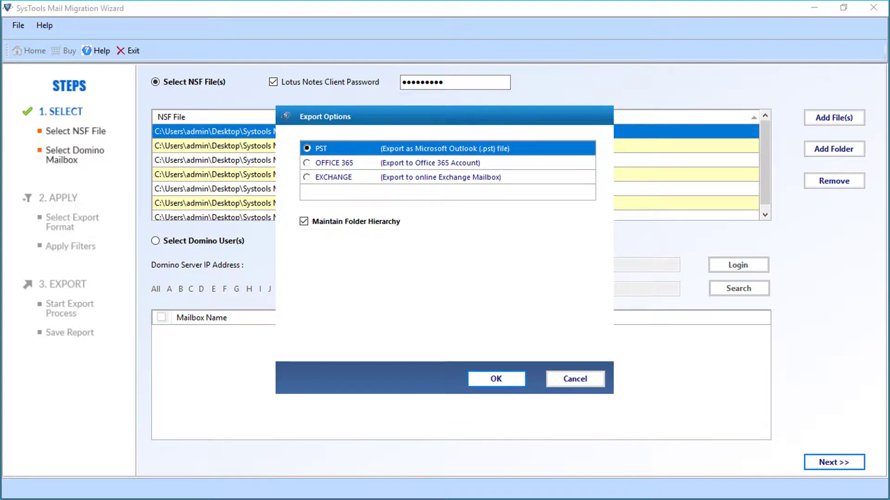
# Step: Select OFFICE 365 as the export target, leaving Maintain Folder Hierarchy ticked
pyautogui.click(307, 164)
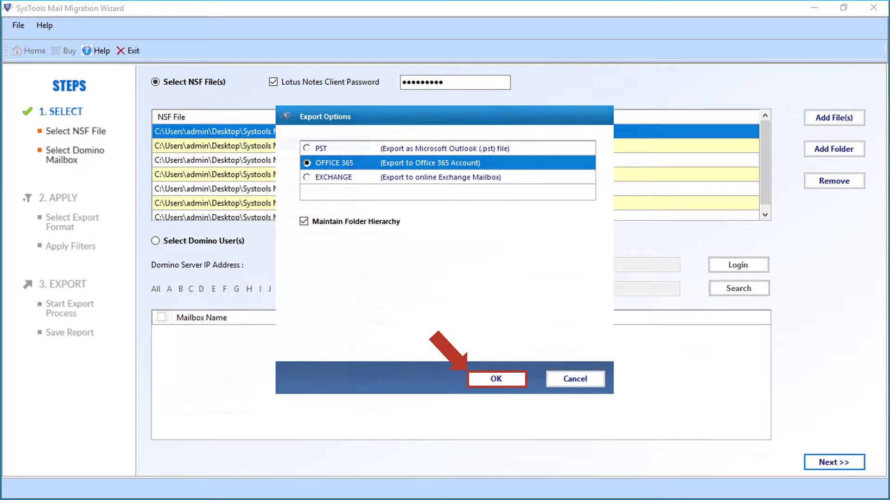
# Step: Confirm Office 365 as the export destination
pyautogui.click(496, 379)
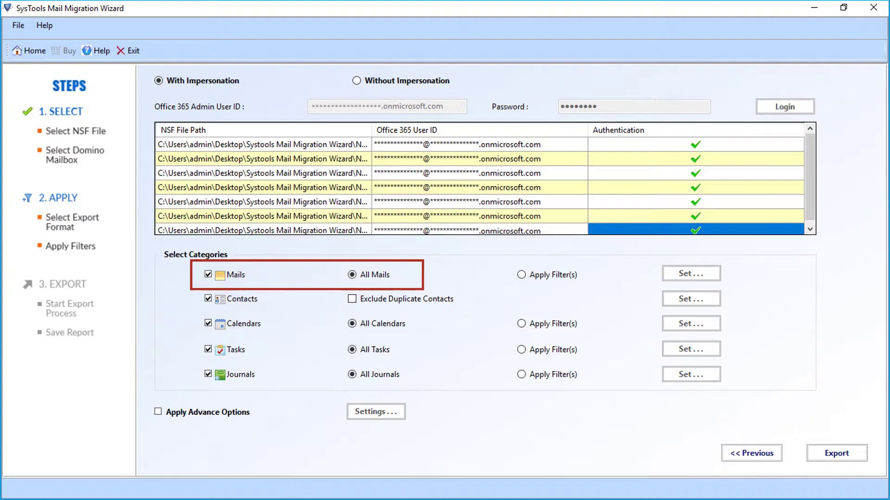
# Step: Turn on Apply Filter(s) for Mails and enable the Include Date received-date range
pyautogui.click(521, 275)
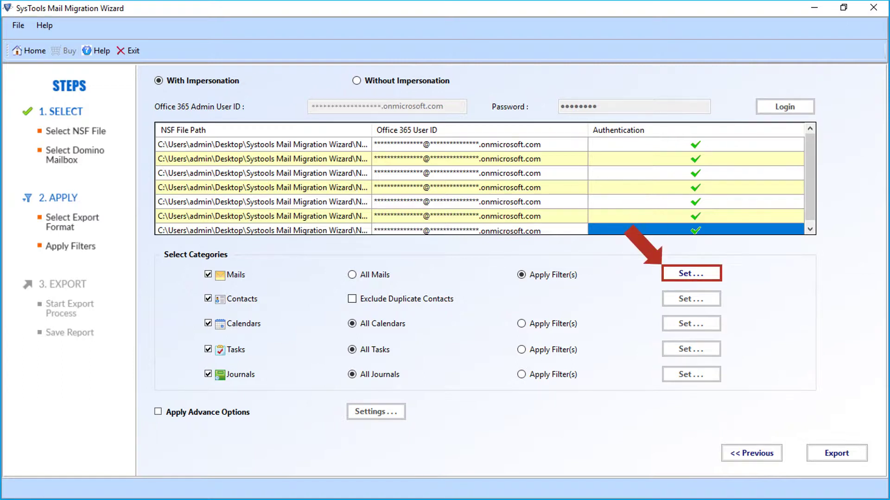
pyautogui.click(690, 273)
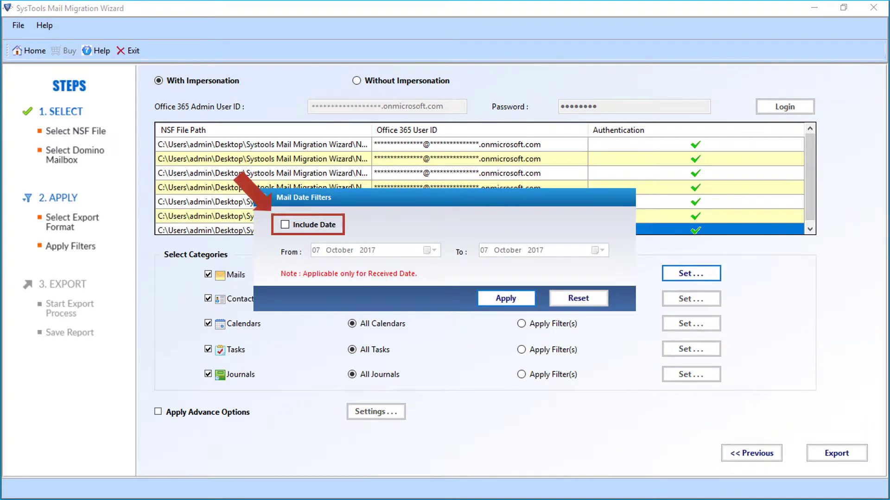
pyautogui.click(285, 225)
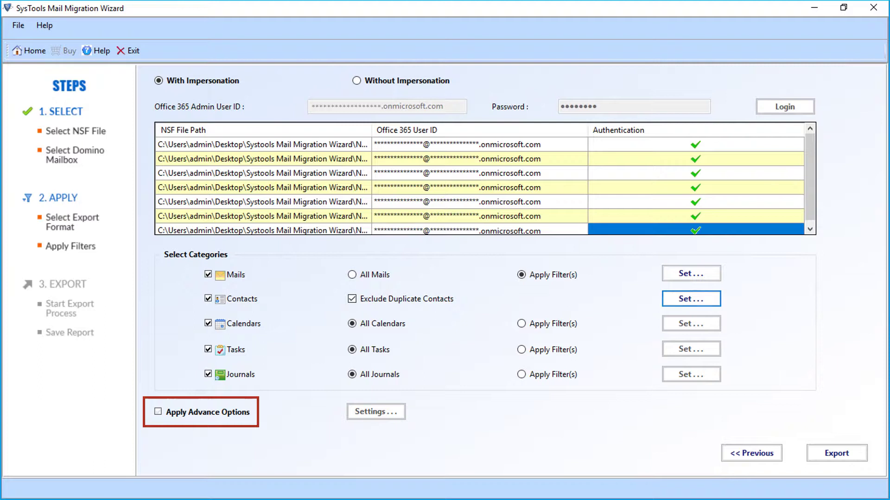
# Step: Tick Apply Advance Options and open its Advance Settings dialog
pyautogui.click(158, 412)
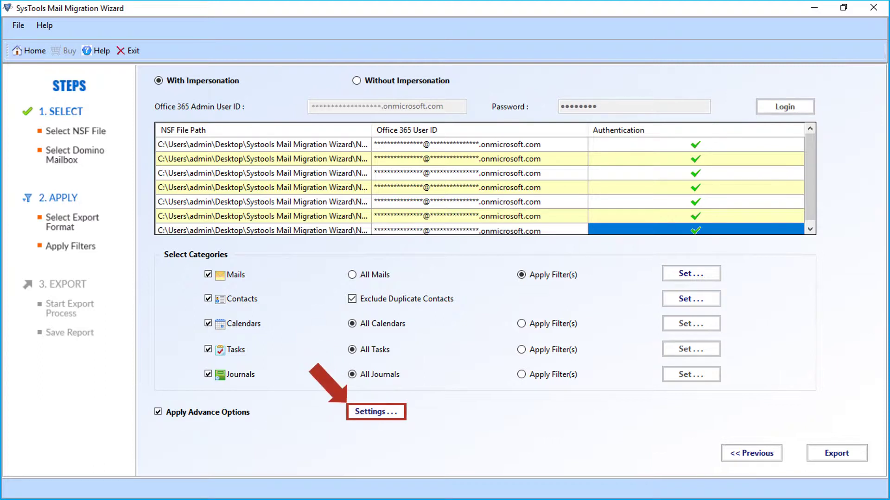
pyautogui.click(376, 411)
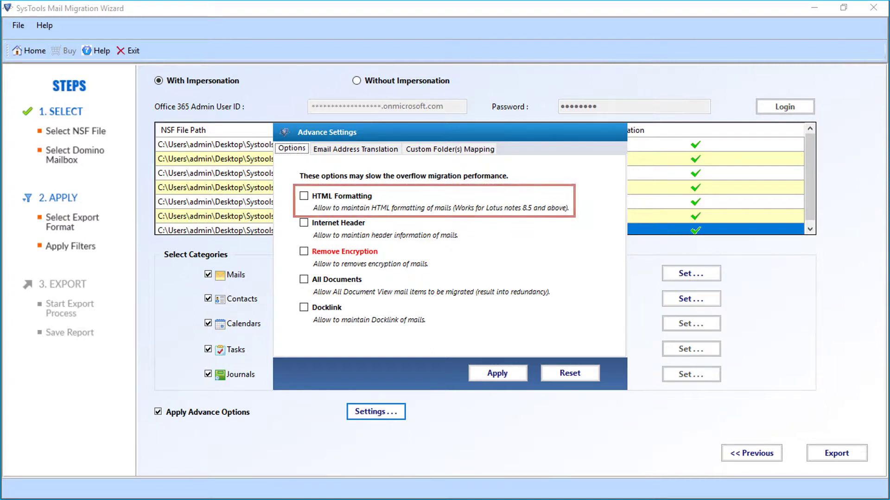
# Step: Tick HTML Formatting, Internet Header, Remove Encryption, All Documents and Docklink on the Options tab
pyautogui.click(304, 196)
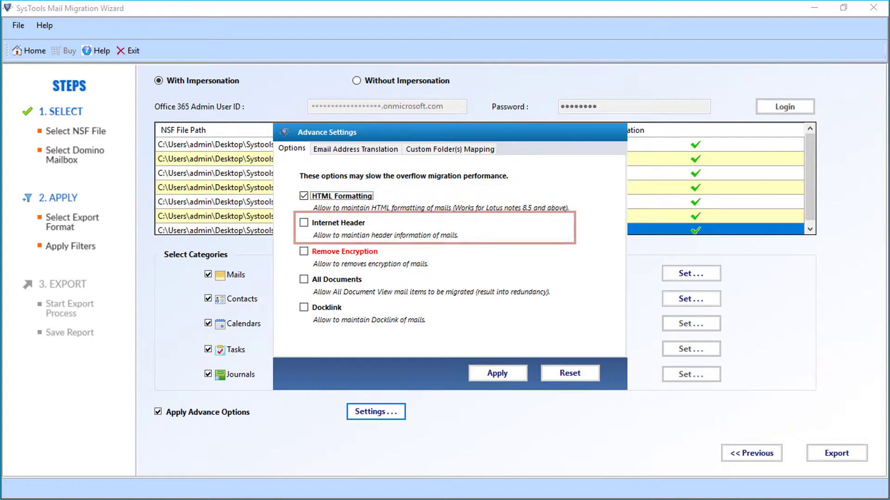
pyautogui.click(304, 223)
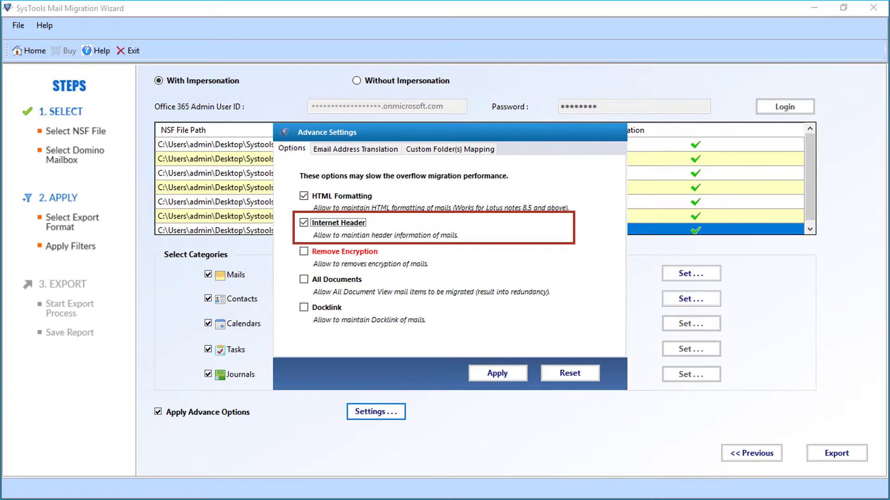
pyautogui.click(304, 252)
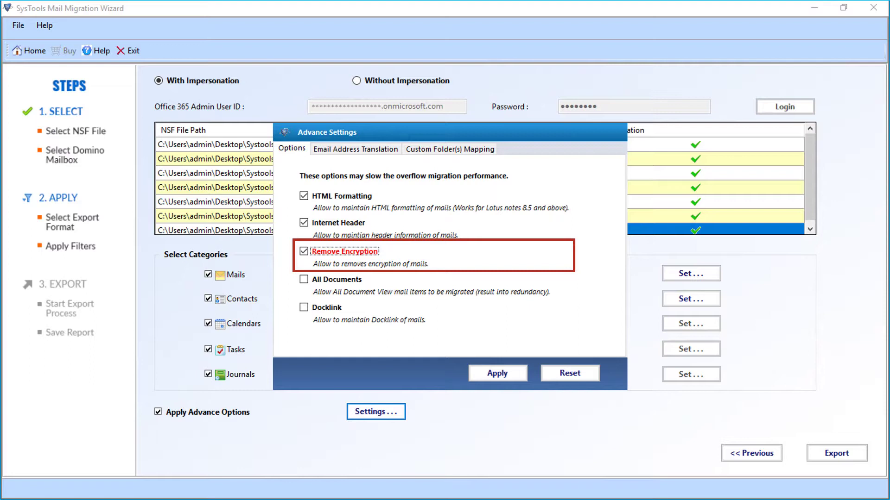
pyautogui.click(304, 279)
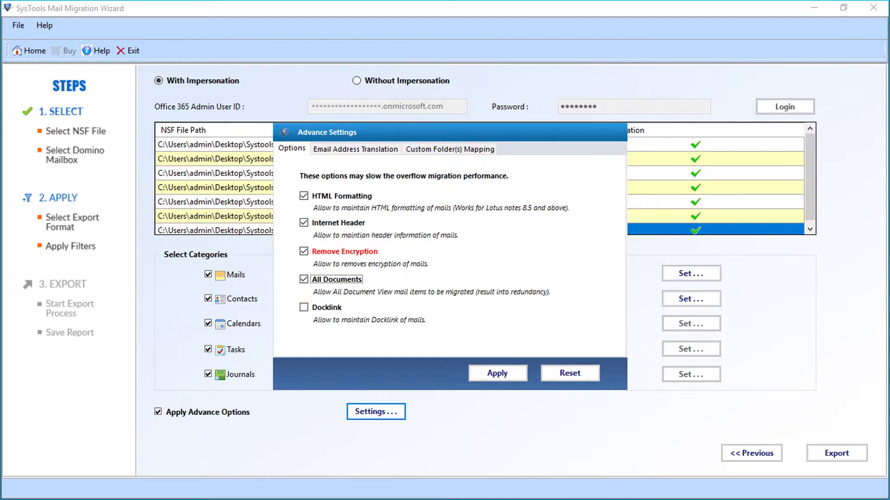
pyautogui.click(304, 307)
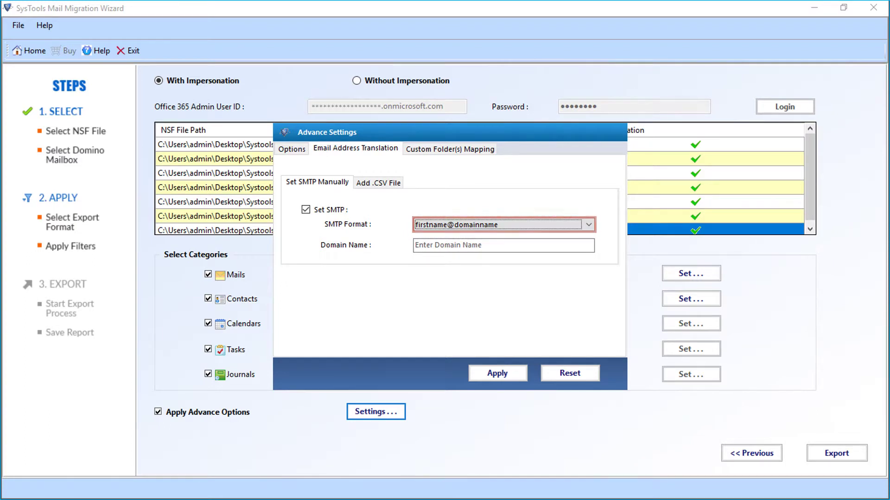
# Step: Enter systoolsgroup as the domain name for firstname@domainname SMTP translation
pyautogui.press('Tab')
pyautogui.write('systoolsgroup')
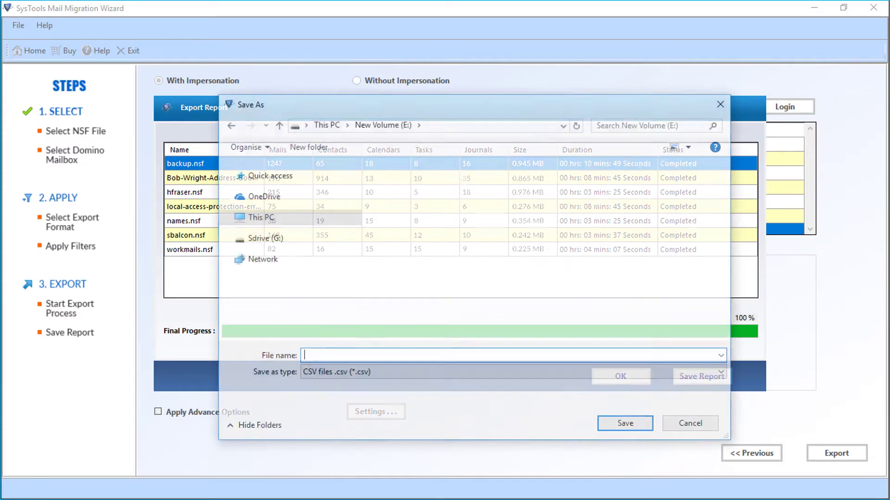
# Step: Save the CSV report as 'Export report' and acknowledge the completed export
pyautogui.write('Export report')
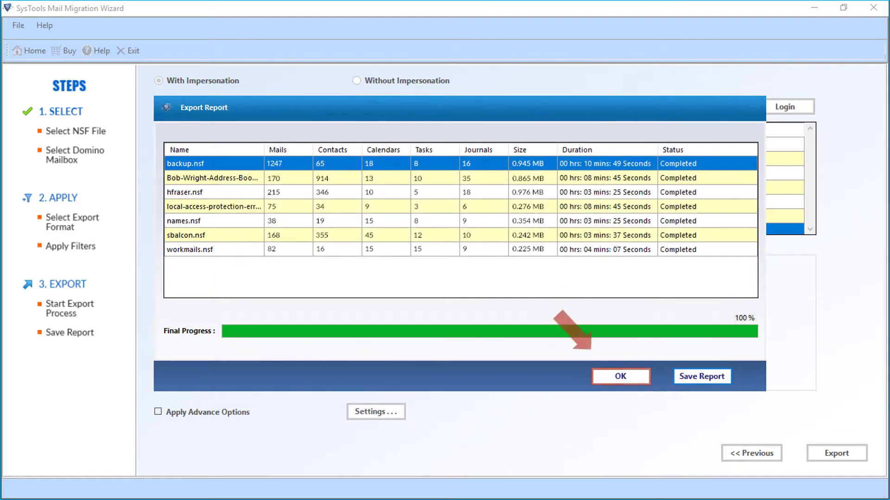
pyautogui.press('Return')
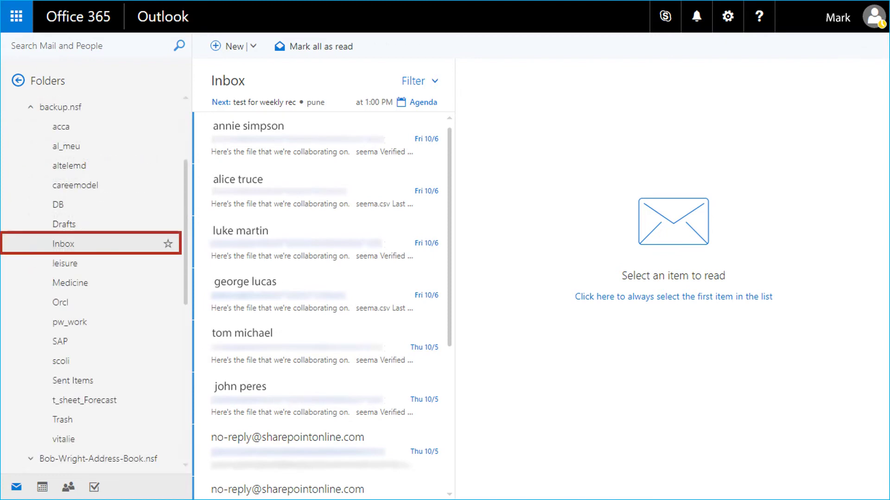
# Step: Open the Inbox of the migrated backup.nsf mailbox folder
pyautogui.click(63, 243)
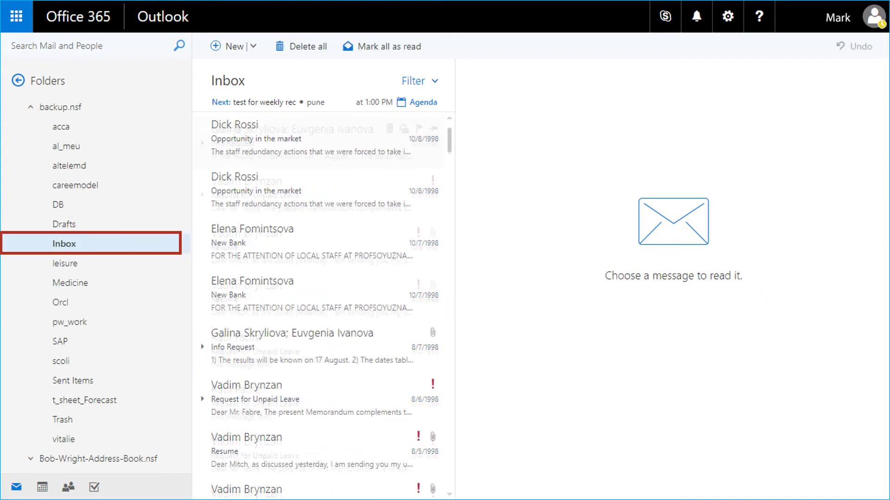